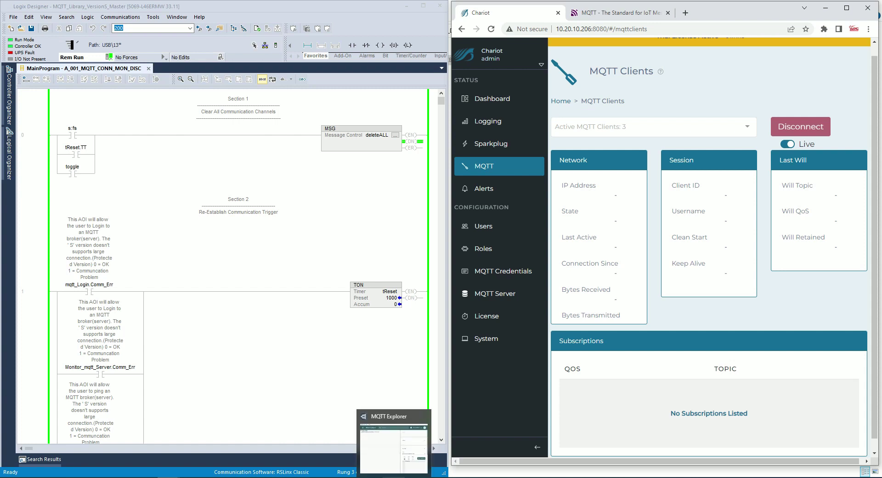
Bring MQTT Explorer forward showing machineA flow at 340 m3/d, then show Logix's Controller Organizer
click(394, 477)
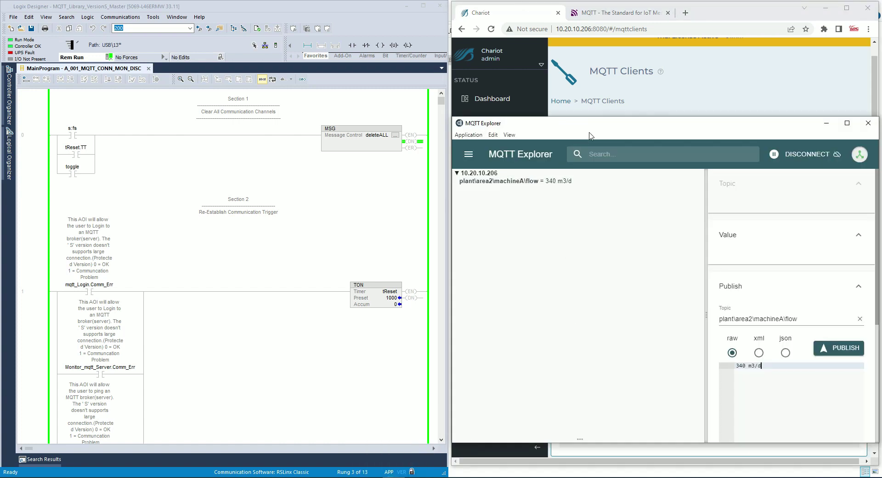
drag(598, 132, 576, 132)
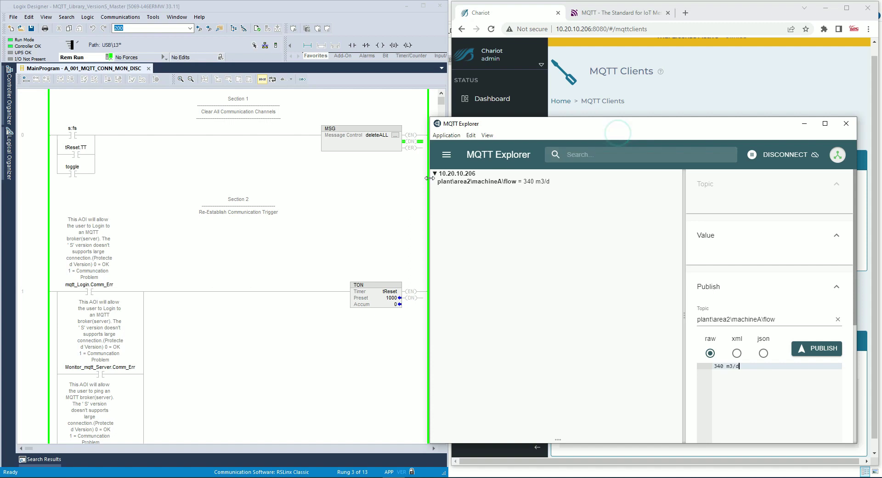
click(14, 112)
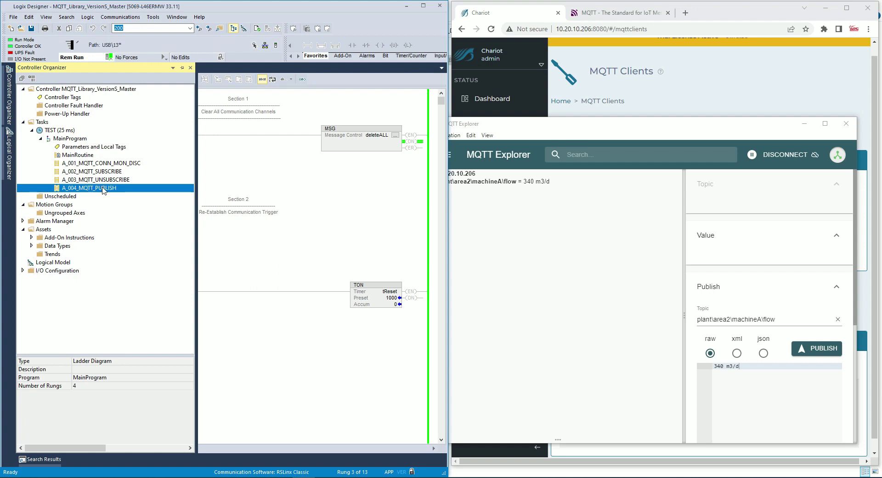
Open the A_004_MQTT_PUBLISH ladder routine and review its MQTT_PublishS and payload-copy rungs
double_click(105, 192)
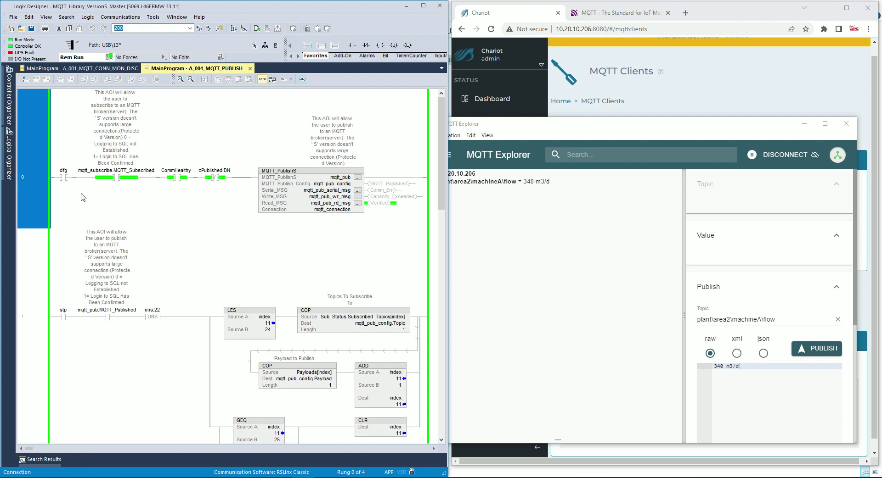
key(End)
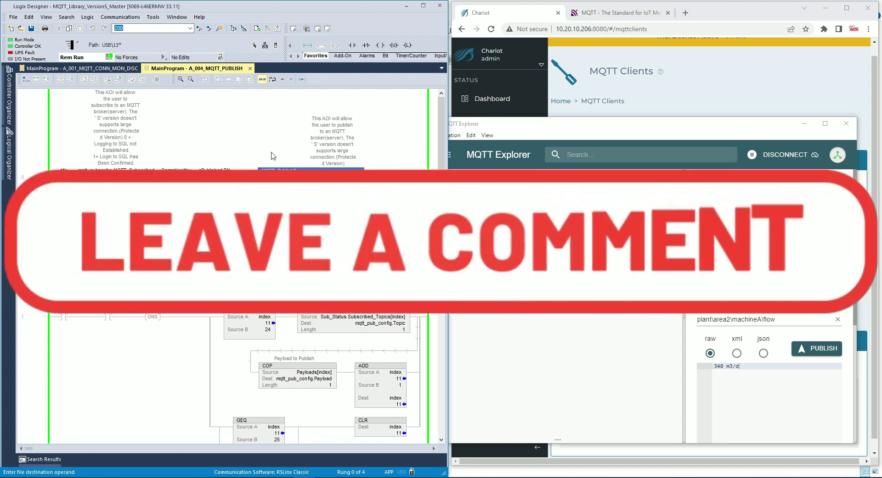
scroll(225, 267, down, 5)
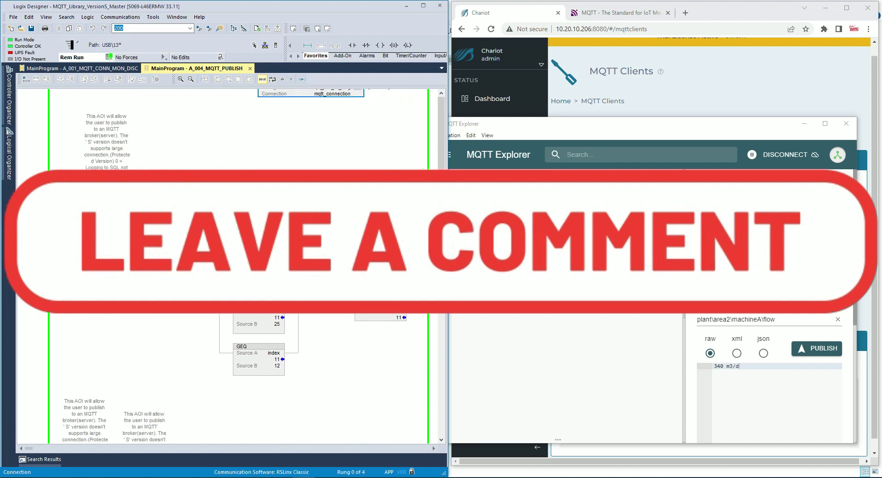
scroll(102, 164, up, 10)
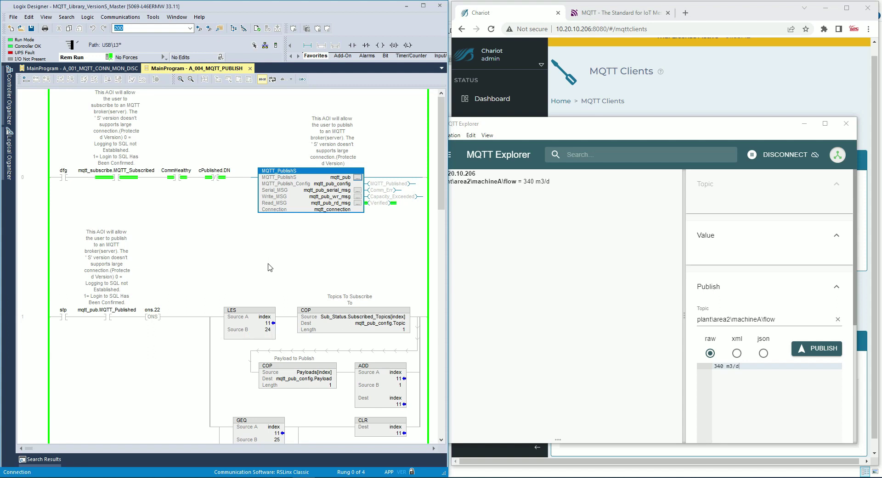
Inspect the COP tags Payloads[index] and mqtt_pub_config.Payload, then return to MQTT Explorer
scroll(280, 324, down, 3)
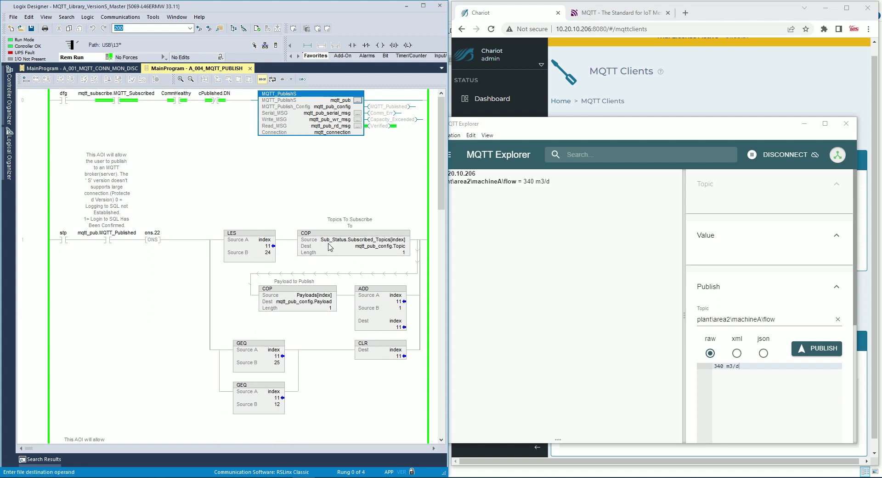
click(351, 240)
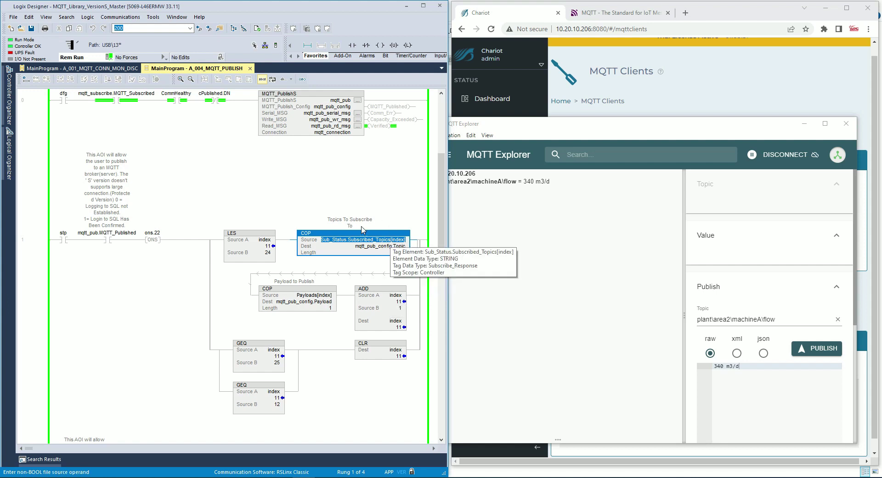
click(300, 296)
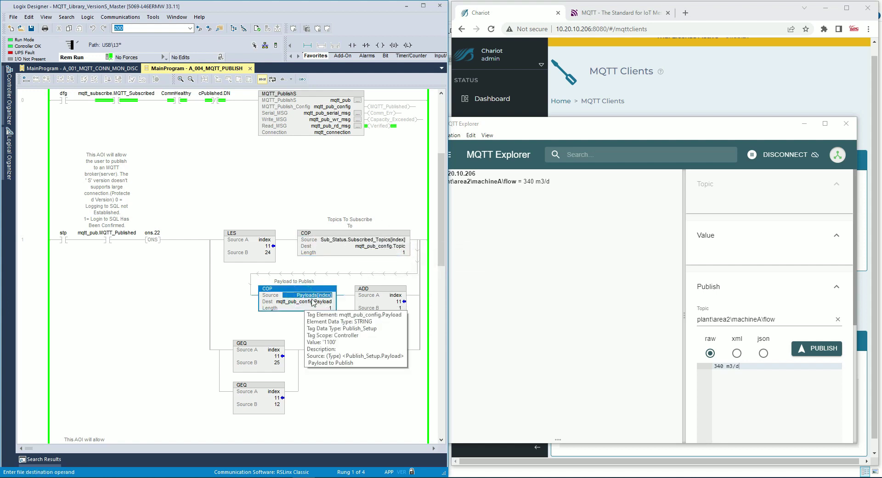
click(313, 302)
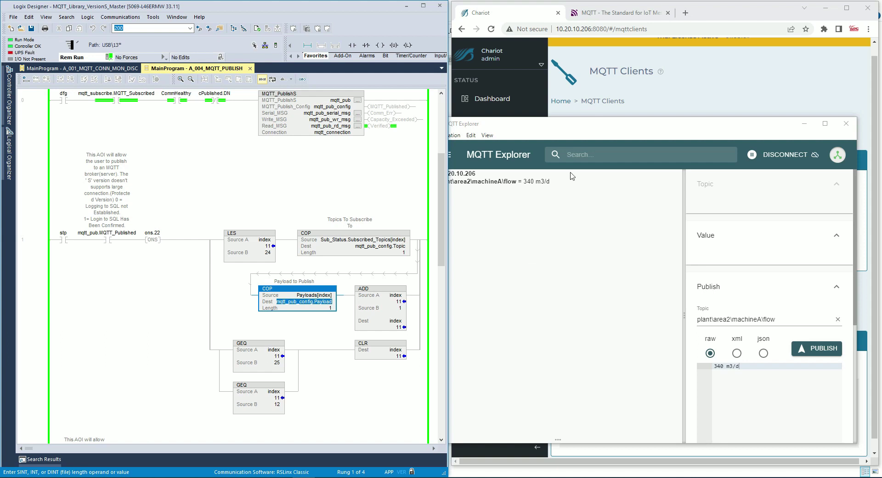
click(575, 154)
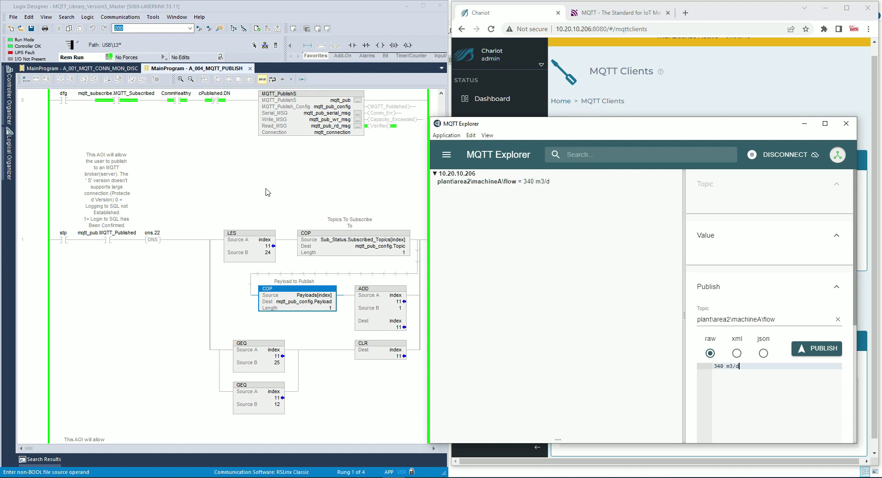
click(340, 182)
scroll(358, 198, up, 1)
scroll(358, 199, up, 1)
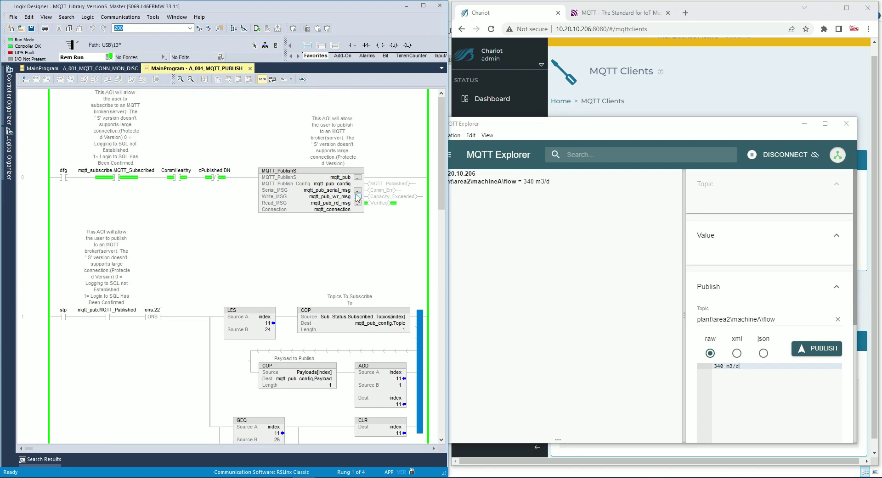
click(358, 178)
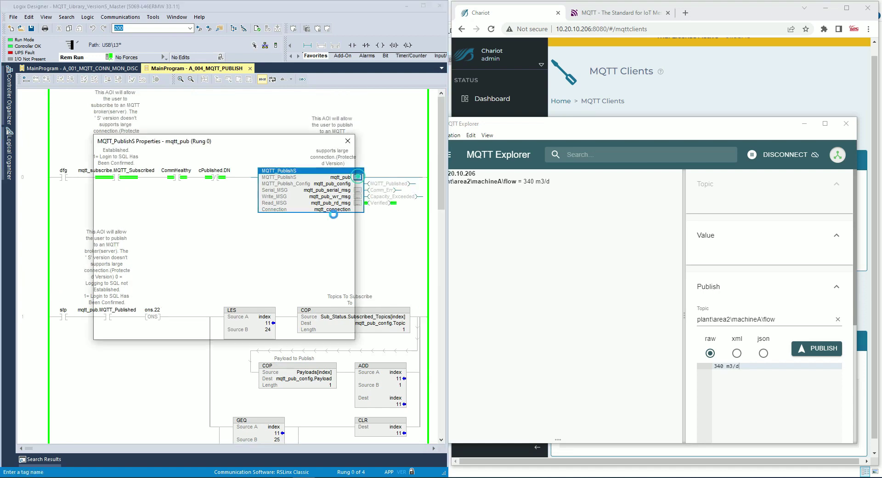
drag(276, 144, 195, 119)
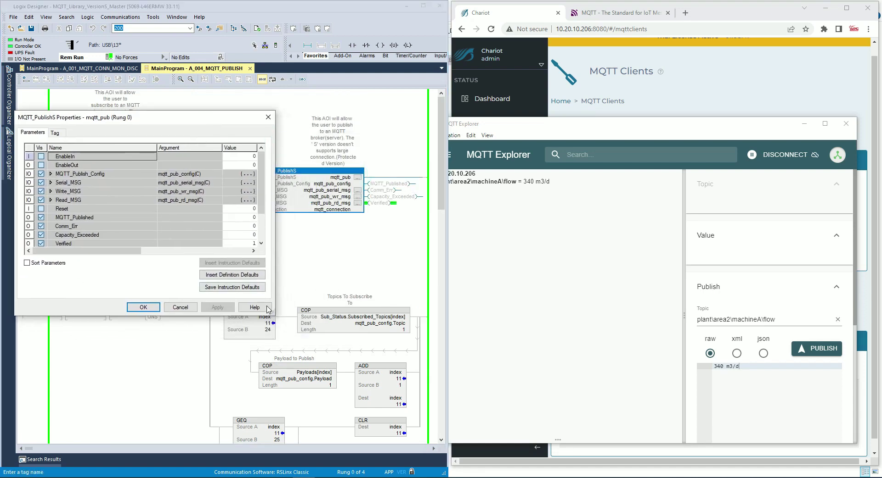
drag(271, 314, 408, 371)
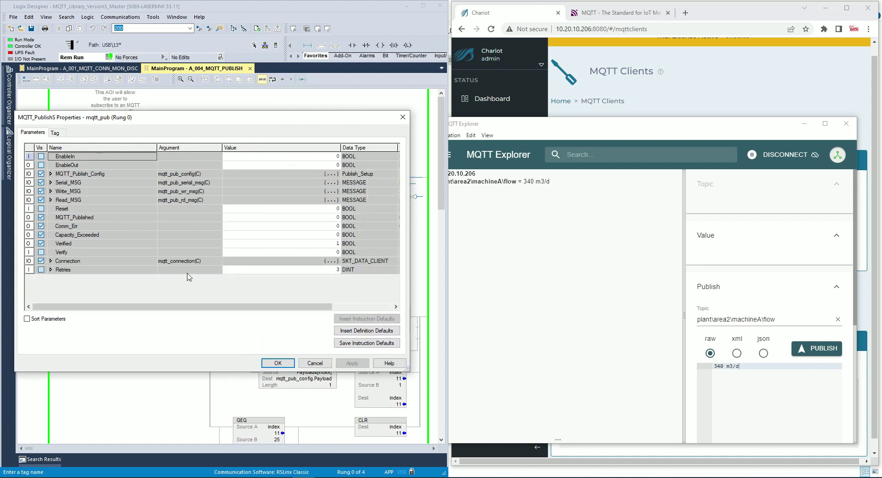
click(50, 174)
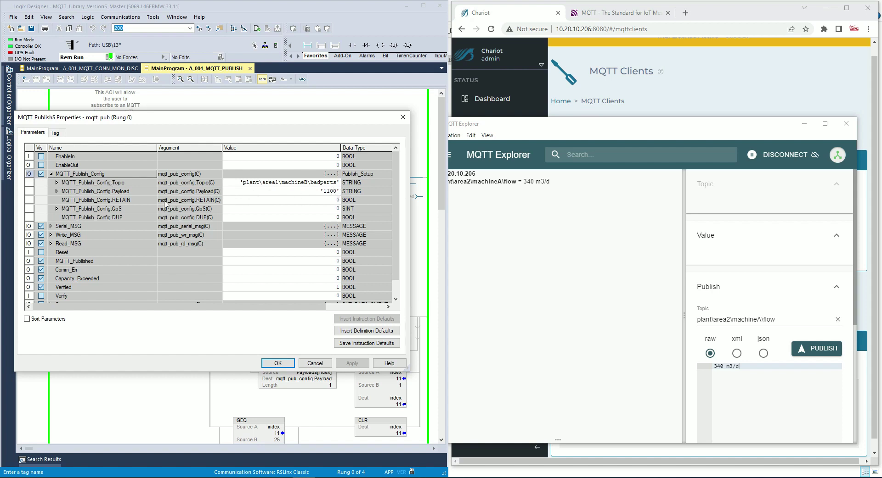
click(26, 191)
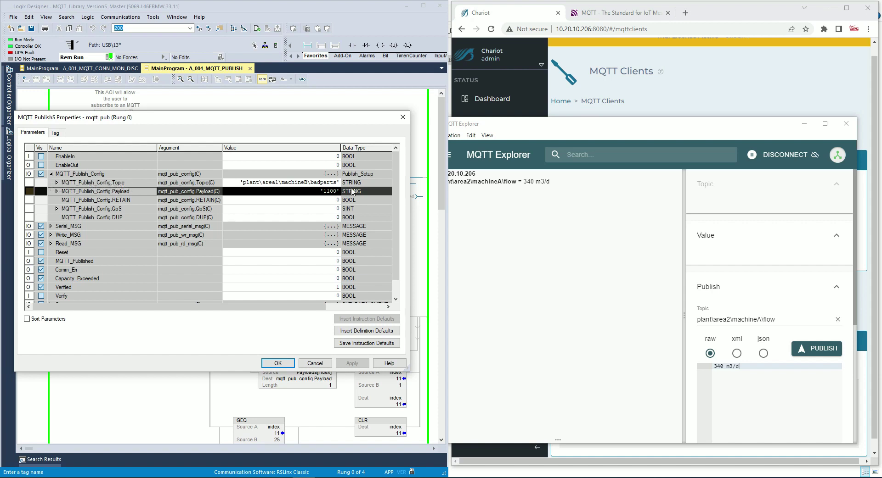
scroll(328, 226, down, 1)
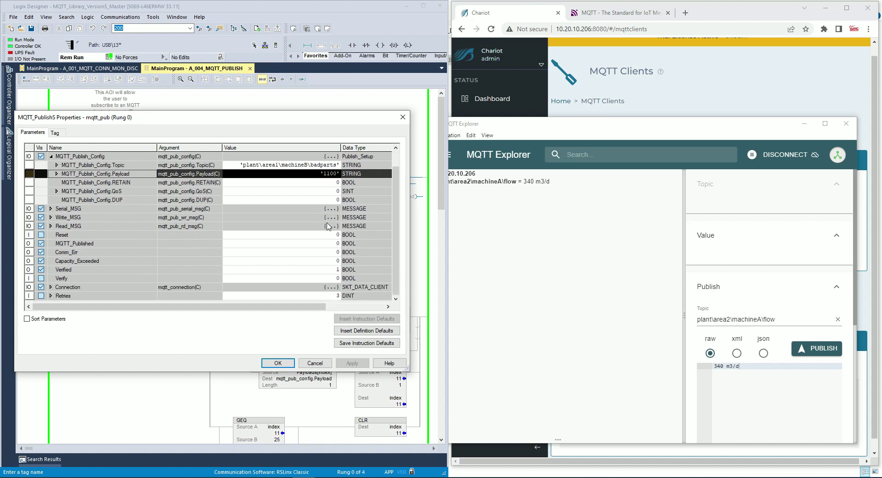
scroll(328, 226, up, 1)
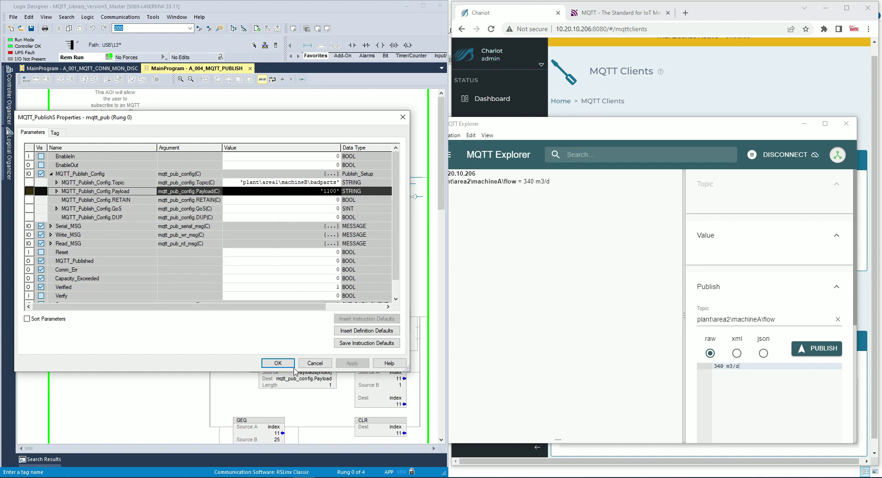
click(278, 363)
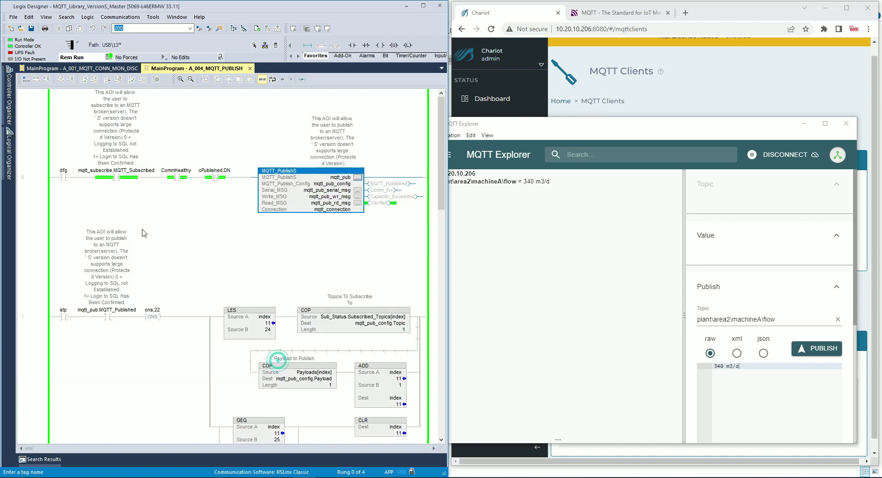
Toggle the dfg contact on rung 0 and stp on rung 1 to publish badparts = 1100 and other topics
click(64, 178)
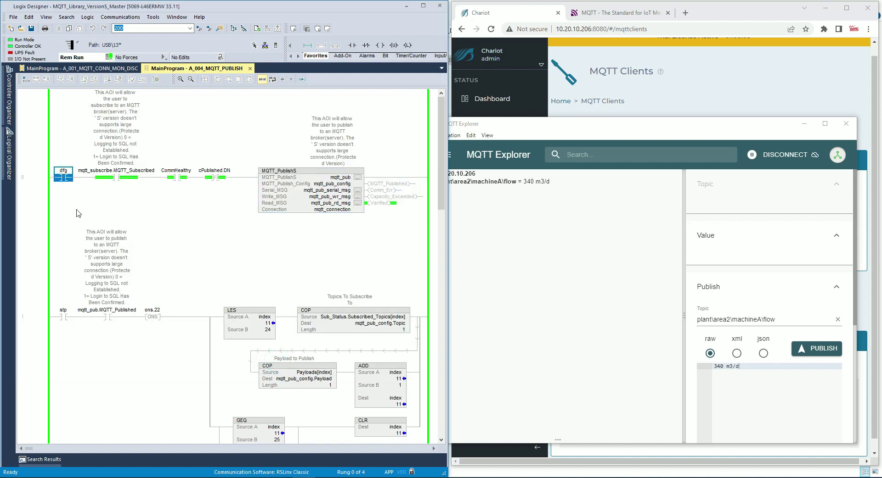
click(64, 318)
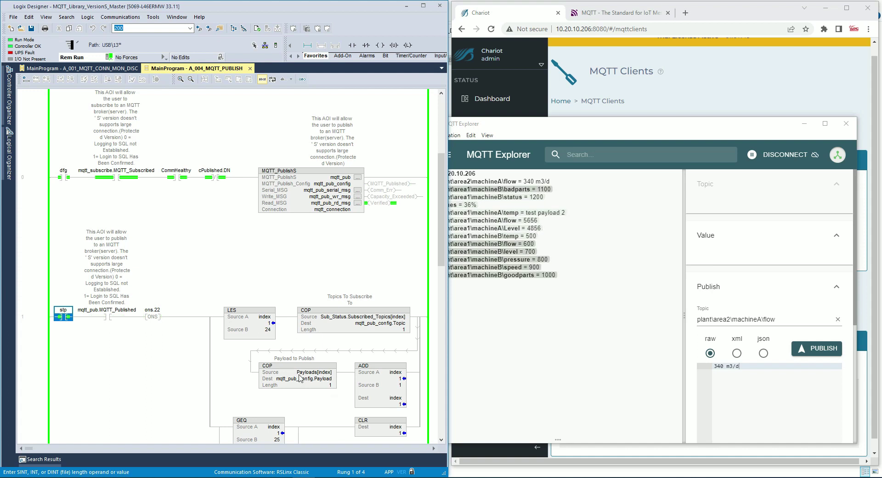
scroll(272, 412, down, 2)
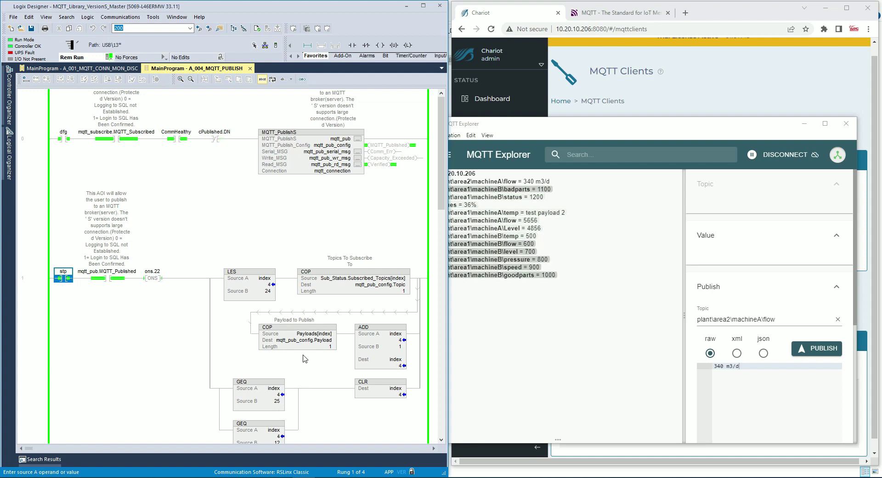
scroll(314, 368, down, 2)
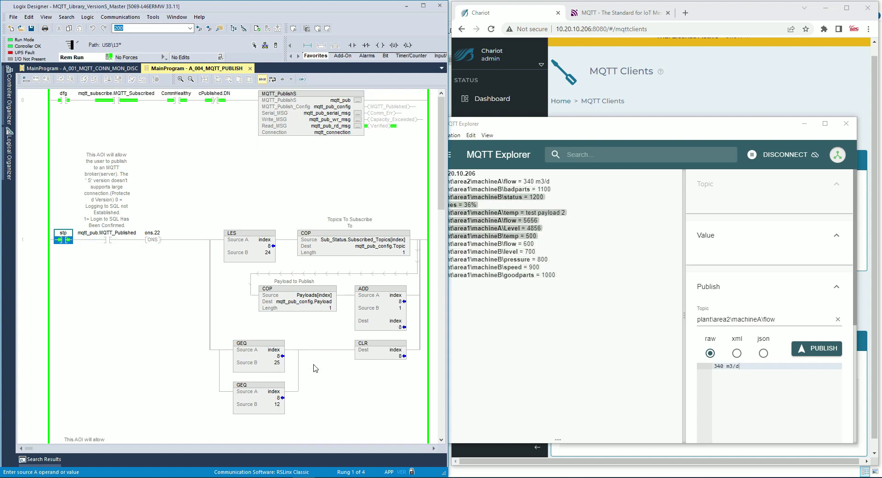
scroll(293, 342, up, 1)
Open Quick Watch with Alt+3 and expand the Payloads array to see each live string value
scroll(294, 343, up, 2)
scroll(294, 343, down, 2)
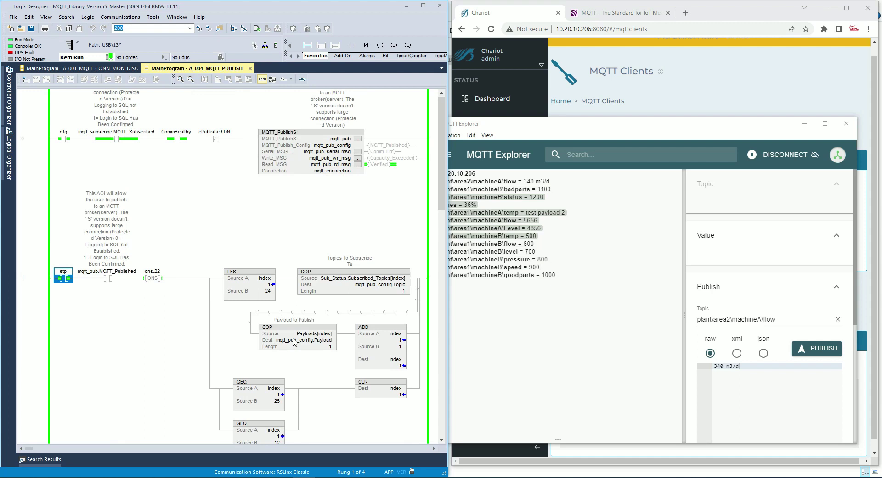
scroll(294, 343, down, 1)
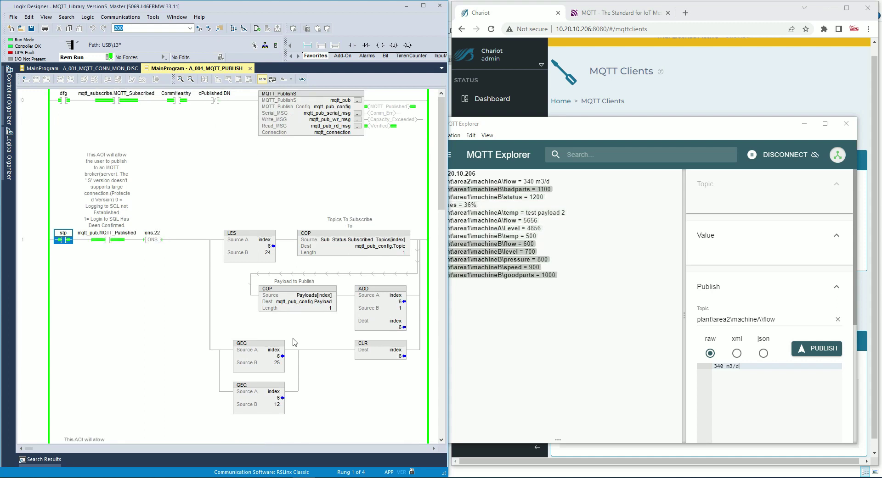
key(alt+3)
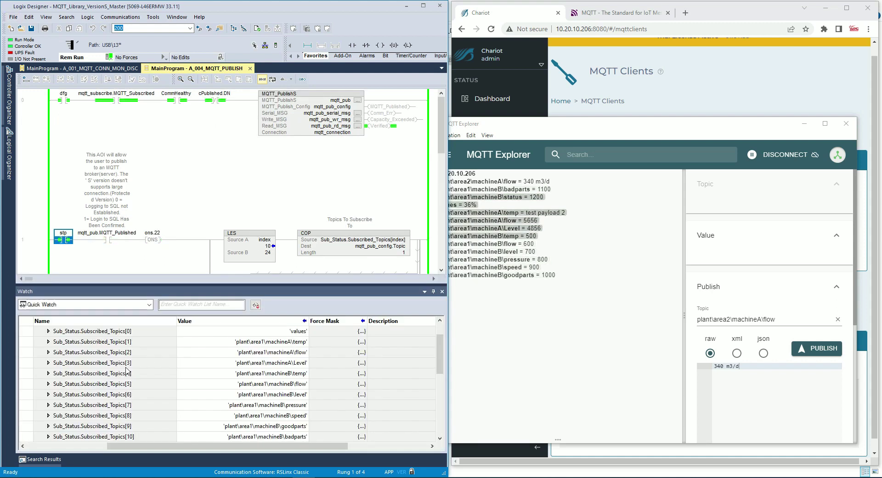
scroll(70, 361, up, 2)
click(37, 332)
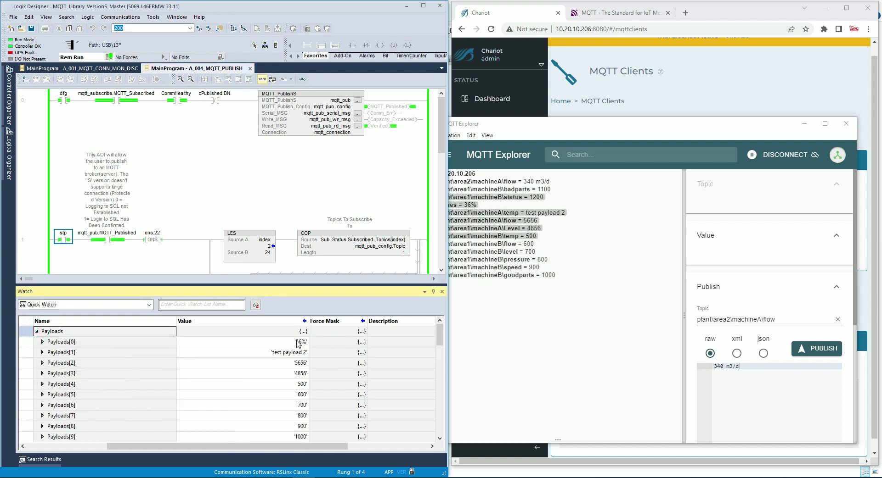
drag(519, 128, 543, 121)
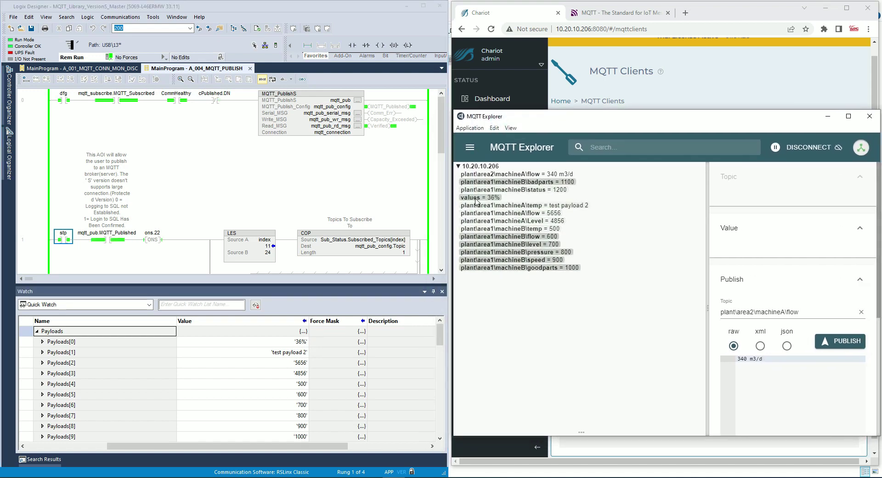
Change Payloads[0] from 36% to 75% in the String Browser and apply it to the controller
click(275, 342)
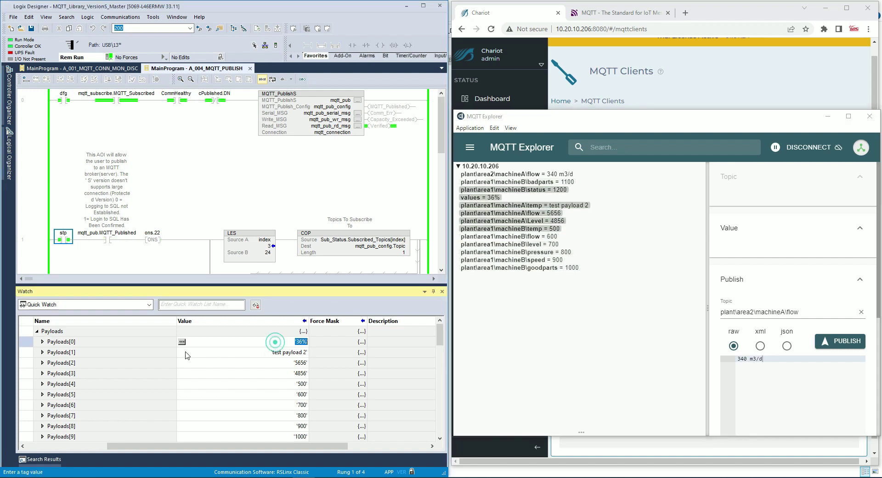
click(182, 342)
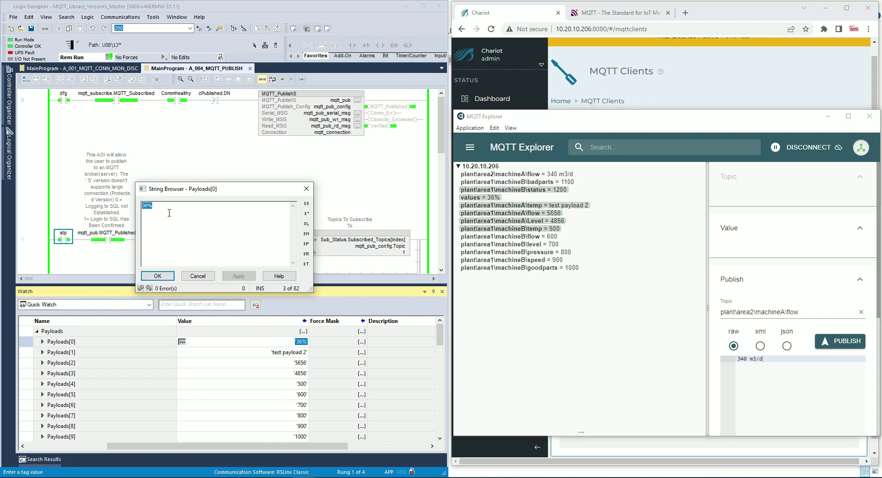
text(75)
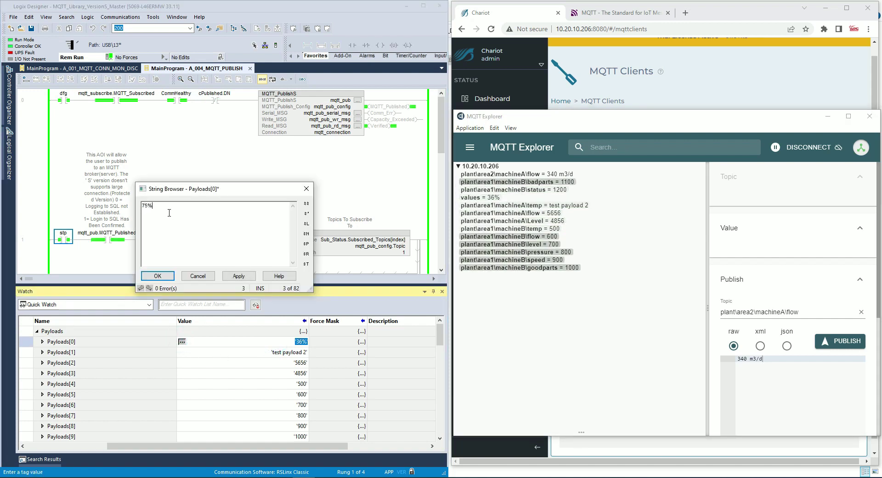
text(%)
click(237, 276)
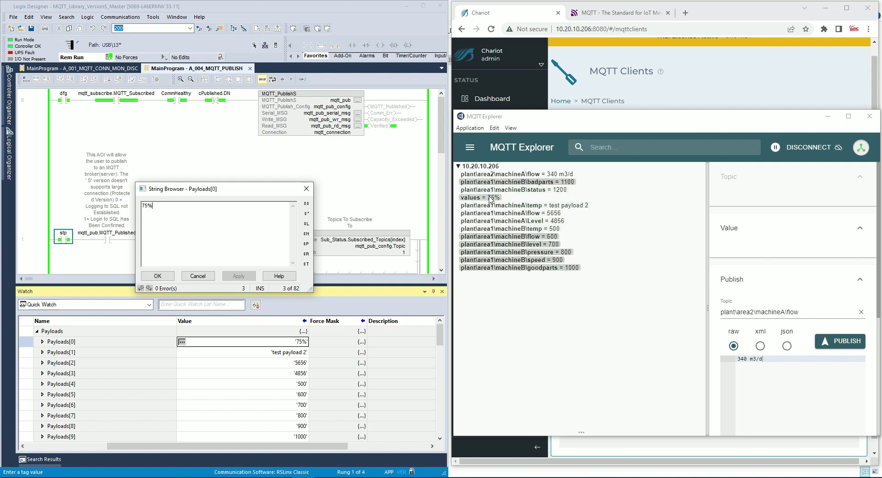
click(159, 276)
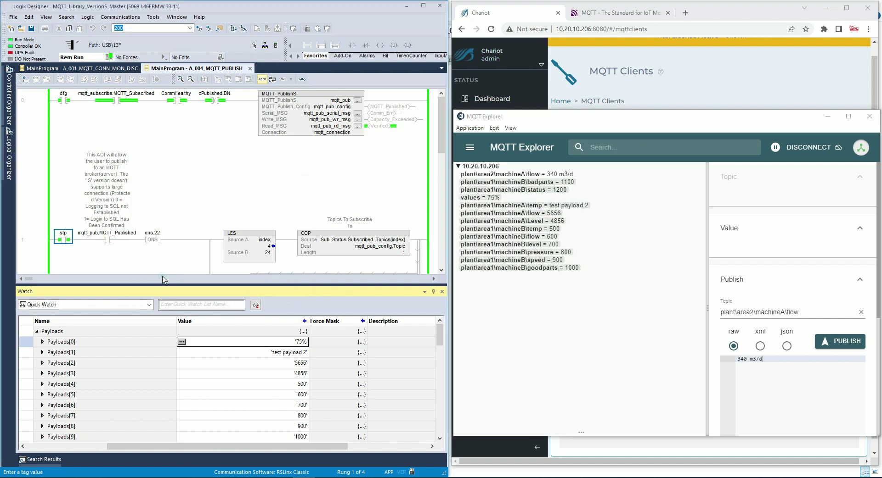
click(37, 331)
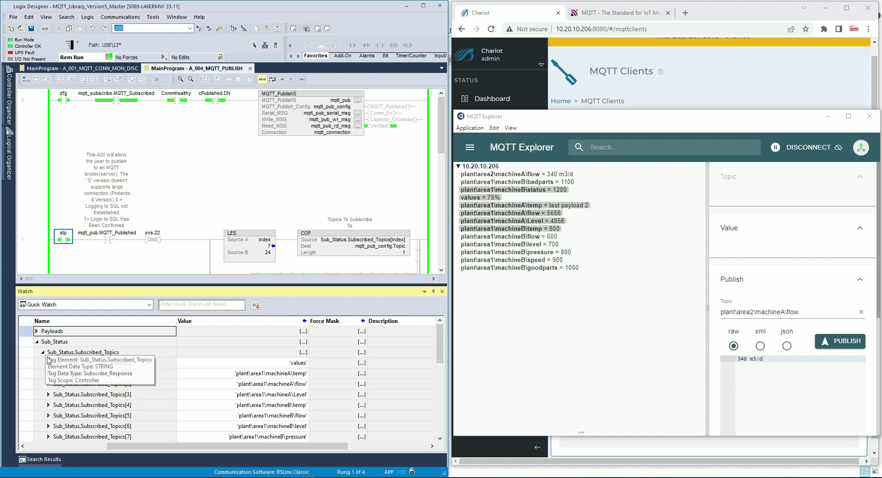
Collapse Subscribed_Topics, expand Sub_Status.Payloads to confirm 75%, and re-expand the Payloads array
click(43, 352)
right_click(46, 353)
click(111, 357)
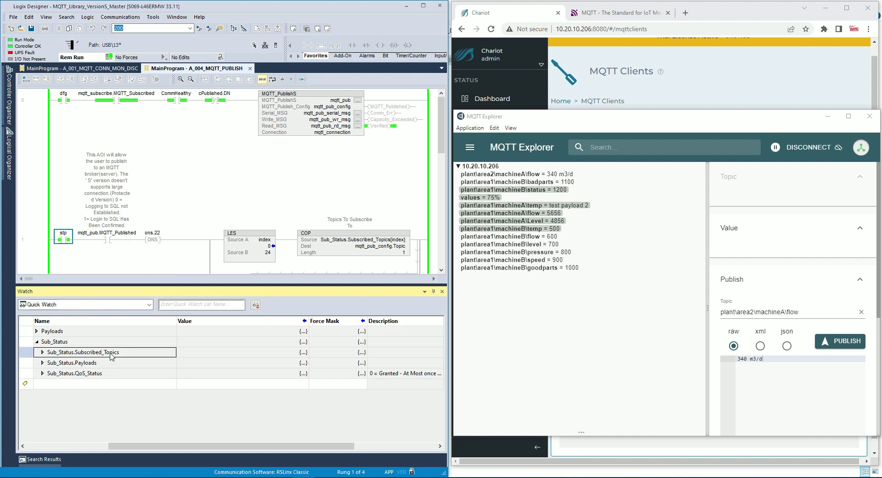
click(42, 363)
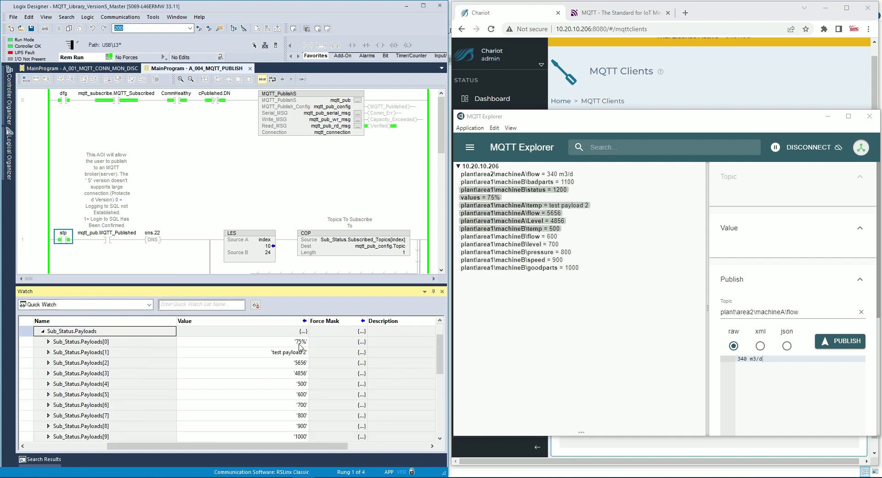
scroll(293, 360, up, 1)
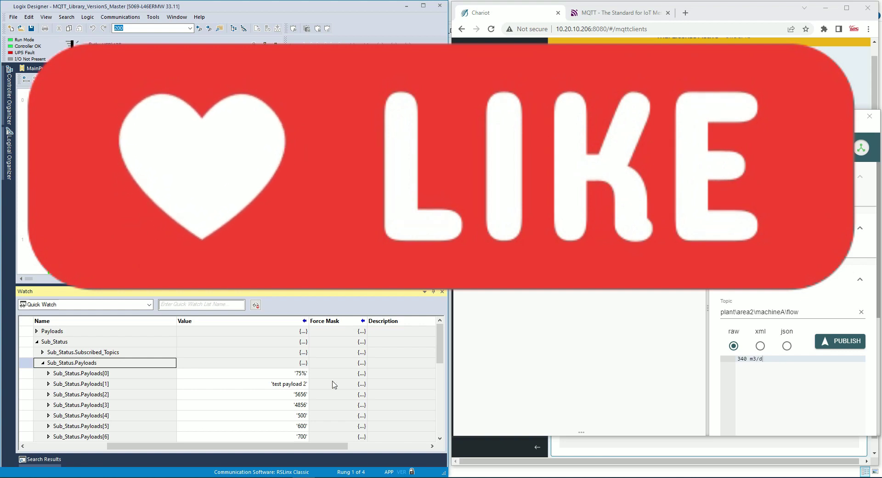
click(36, 331)
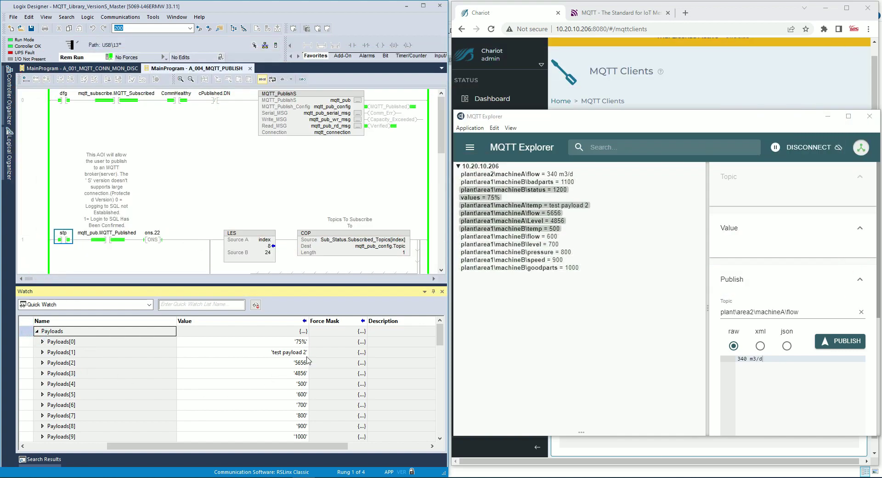
Set Payloads[1] to 'test my publish AOI', apply it, and check Sub_Status.Payloads[1]
click(182, 353)
click(182, 353)
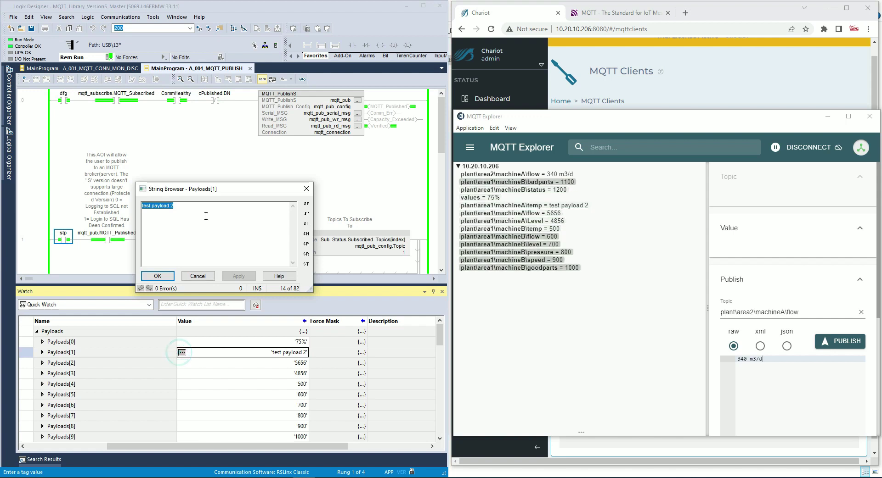
text(test)
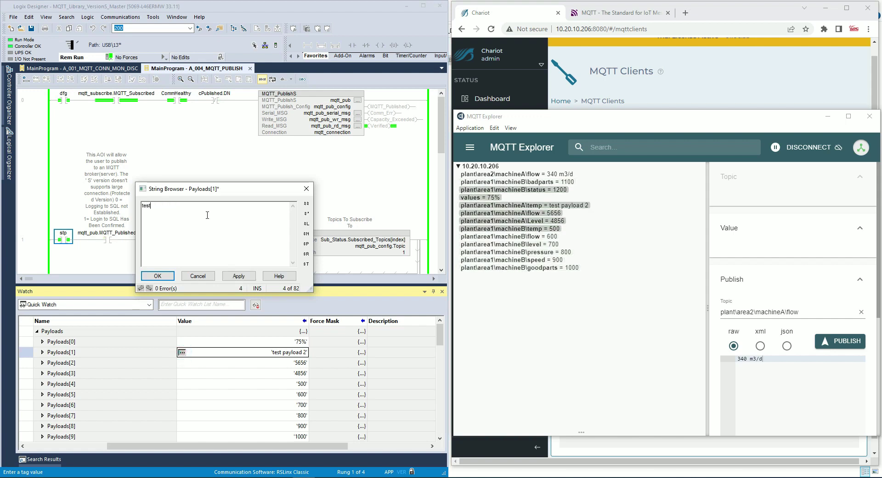
text( my p)
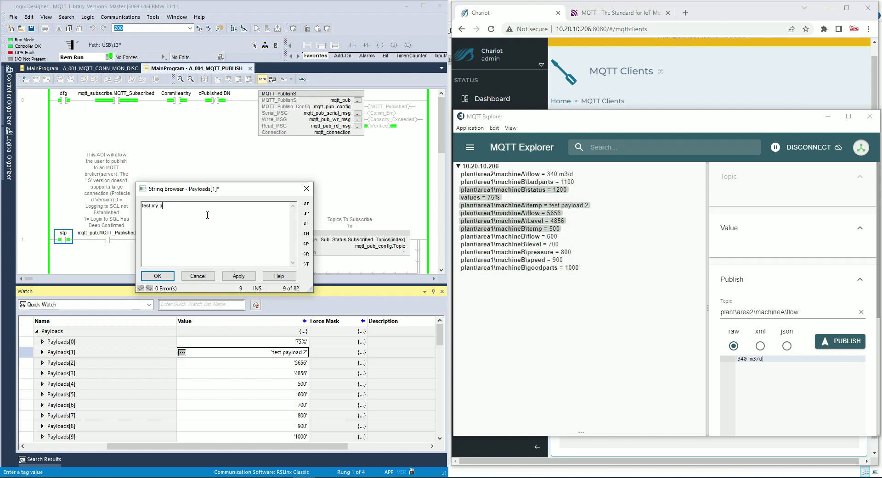
text(ublish)
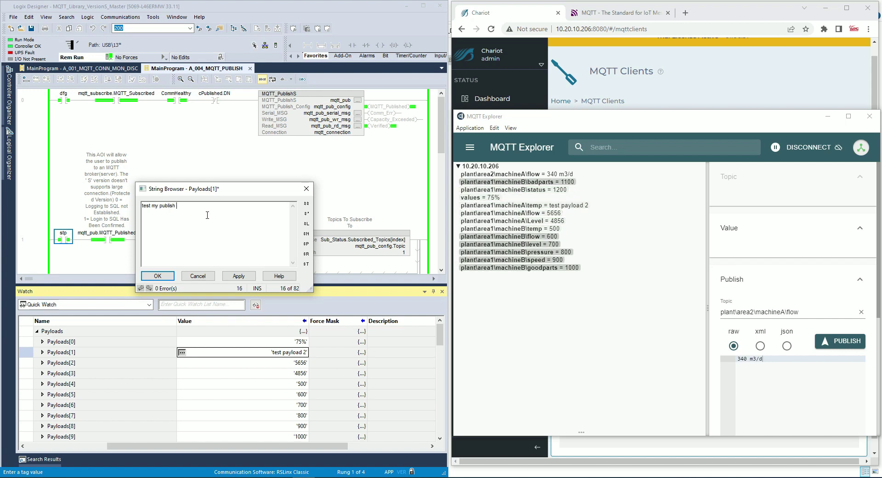
text( AOI)
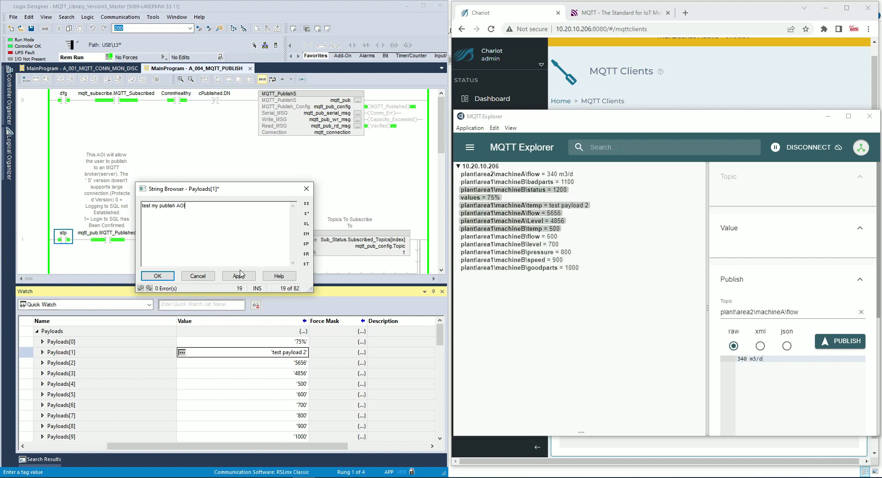
click(238, 276)
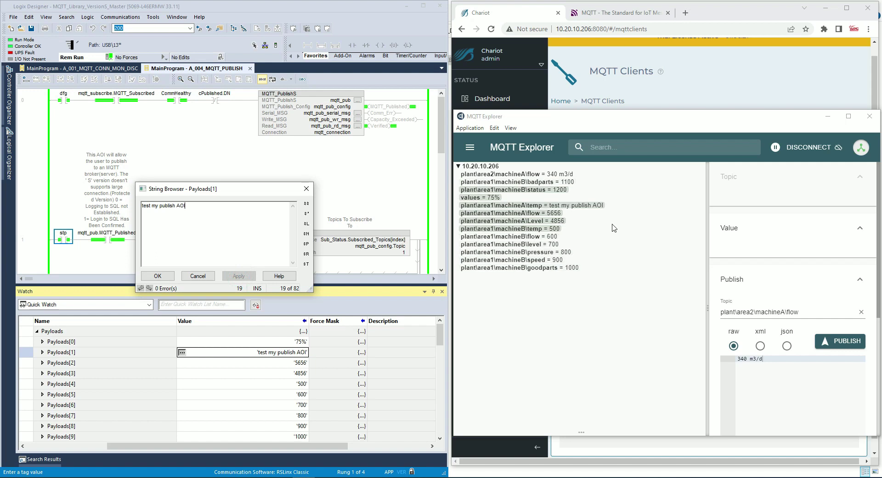
click(157, 276)
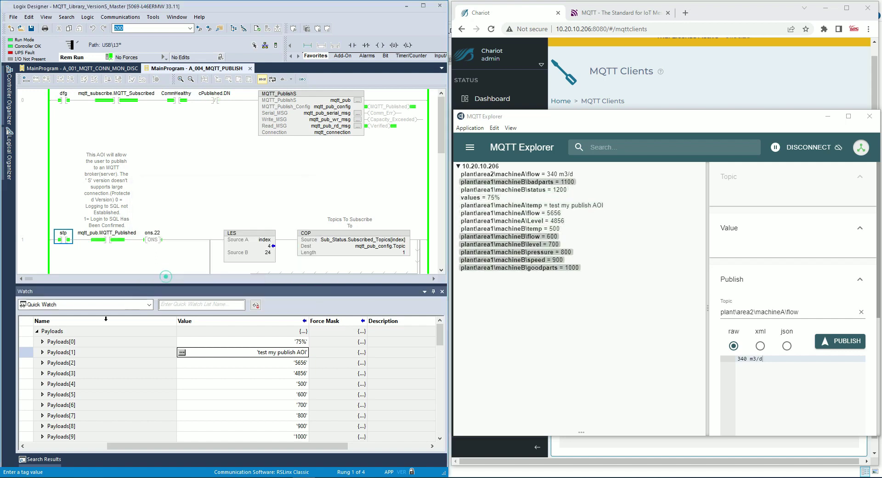
click(37, 331)
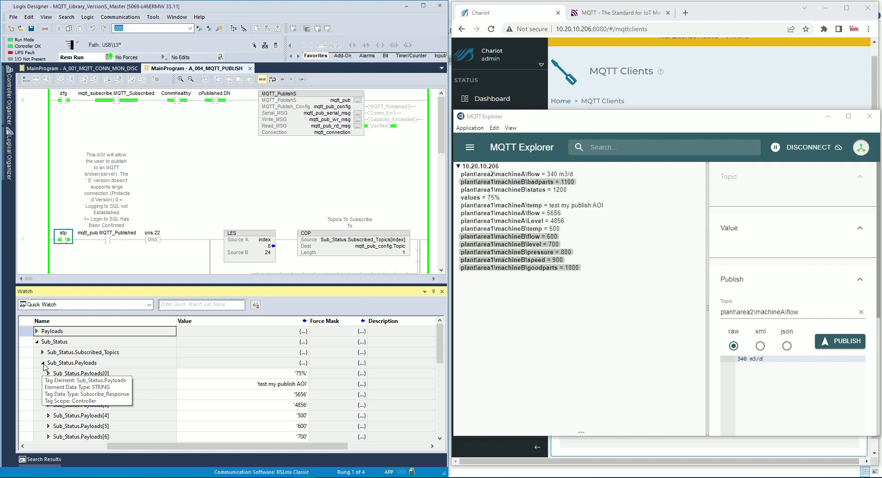
click(44, 364)
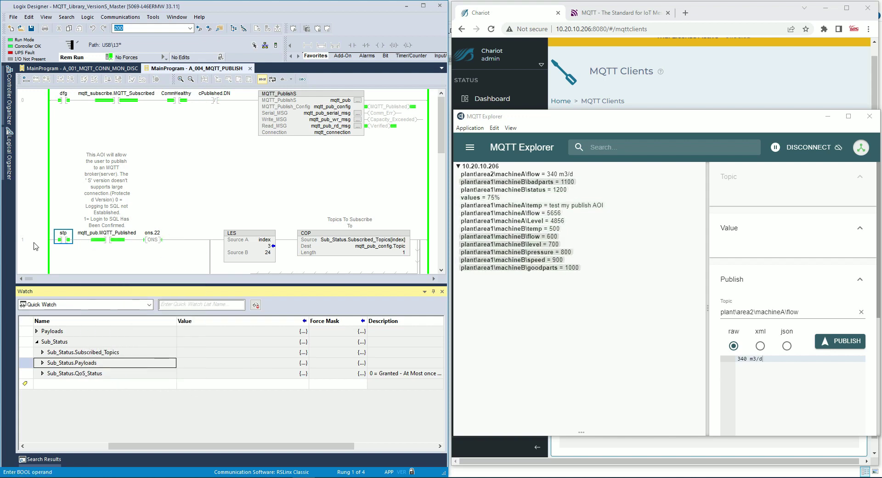
scroll(33, 247, down, 2)
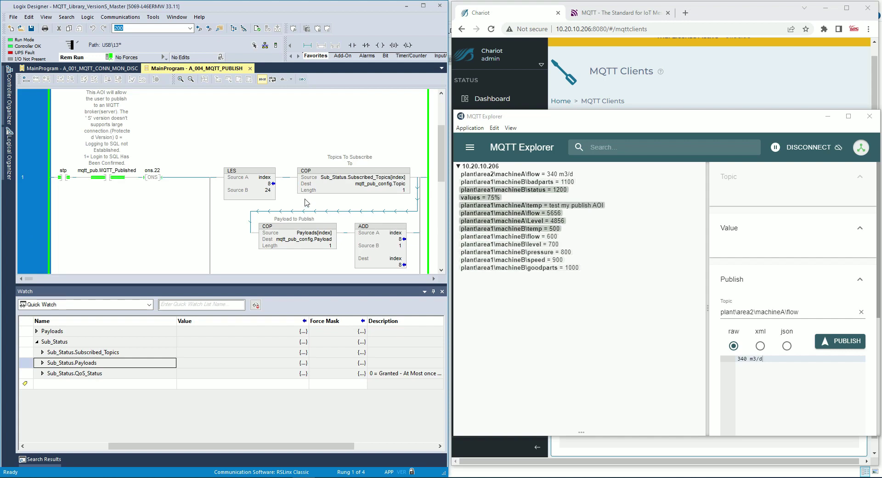